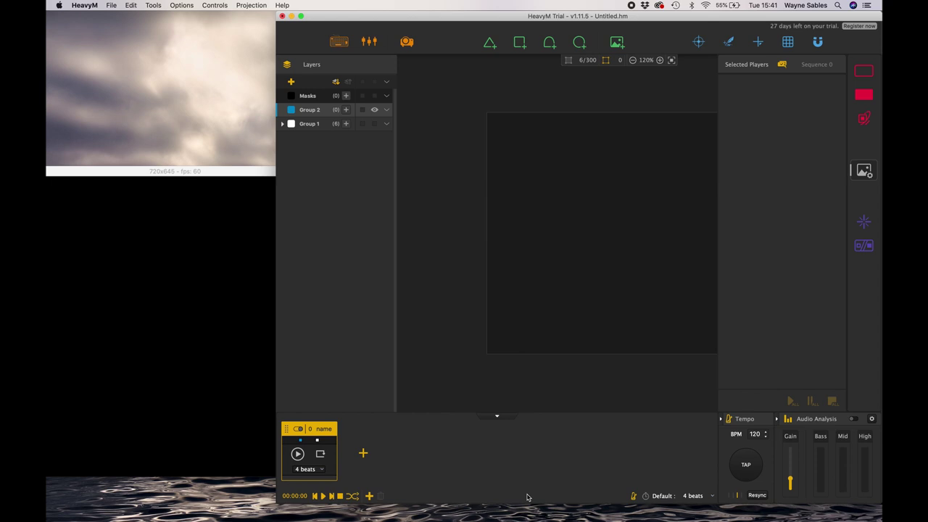
- Add Player 1 to the canvas and move its grid toward the top
click(618, 43)
click(598, 241)
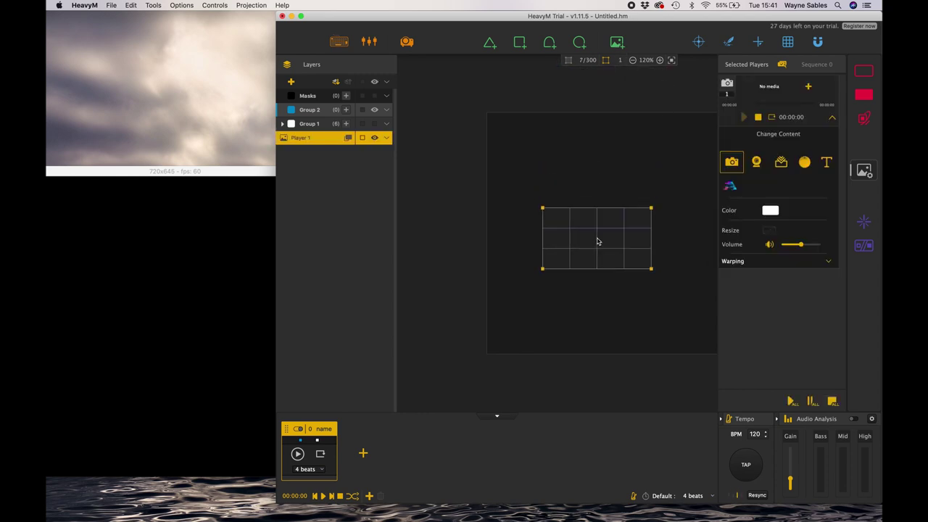
drag(598, 242, 601, 202)
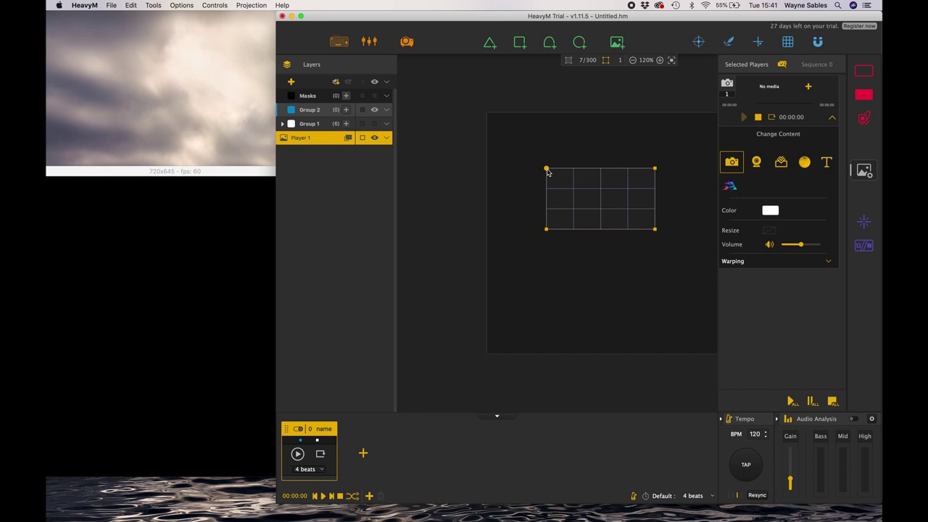
- Drag Player 1's four corners out into a wide, slightly tilted rectangle
drag(547, 169, 513, 146)
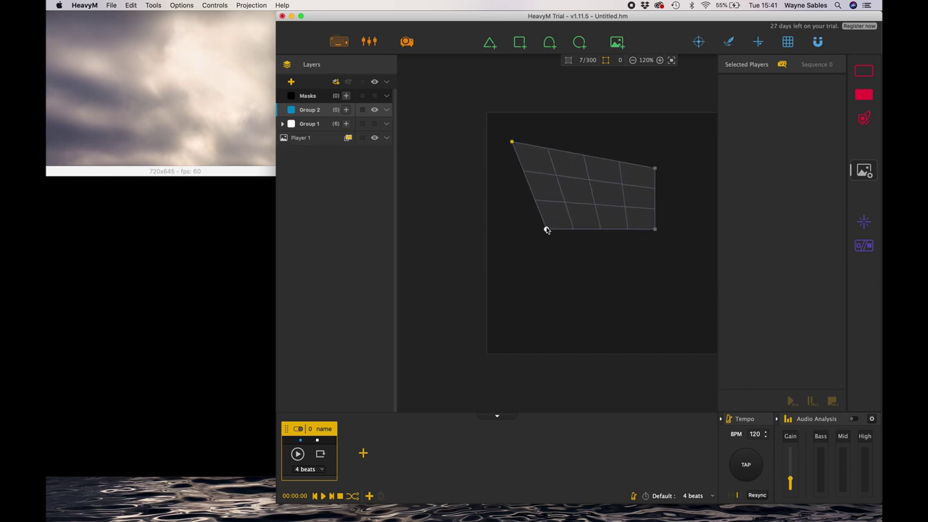
drag(546, 230, 507, 236)
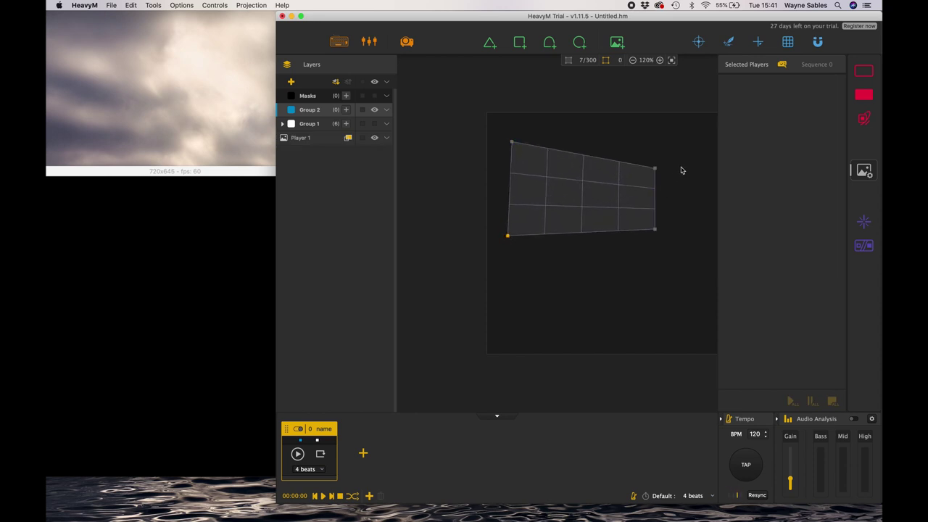
drag(655, 169, 666, 144)
drag(657, 230, 668, 233)
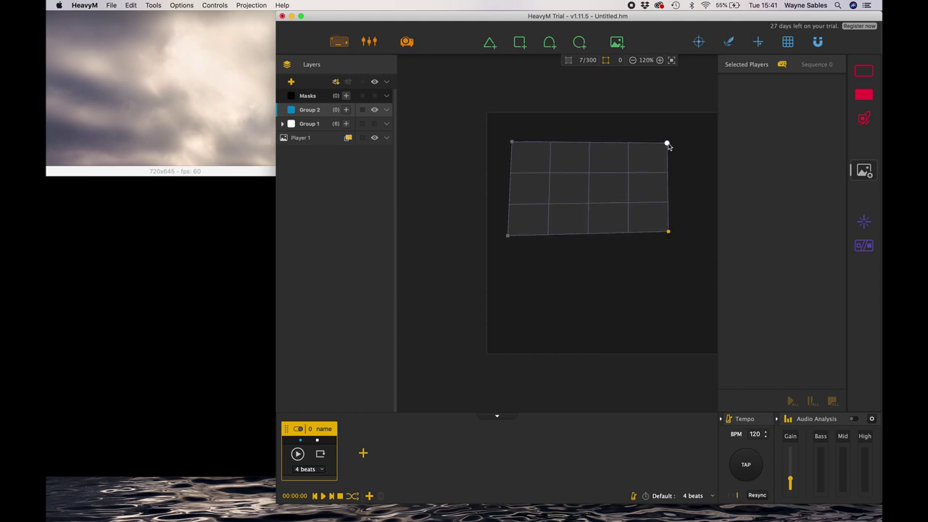
drag(669, 145, 672, 147)
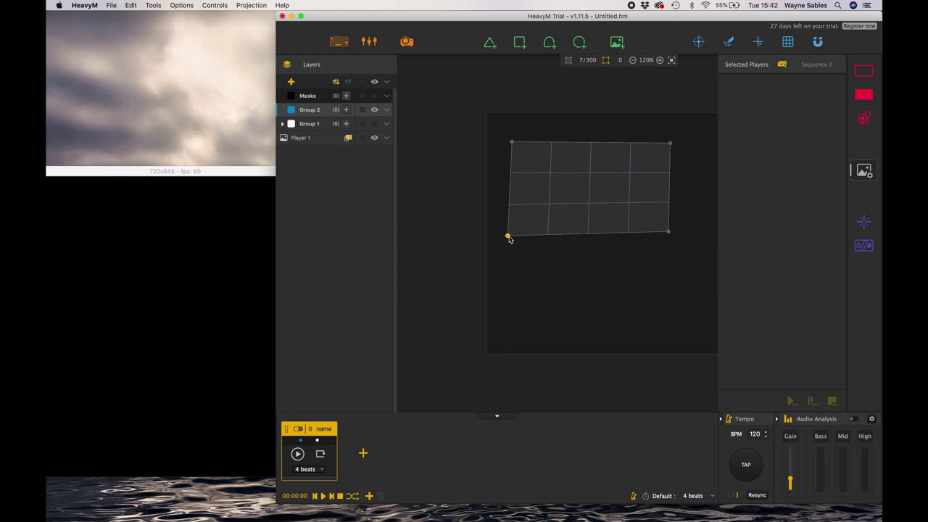
drag(509, 237, 513, 237)
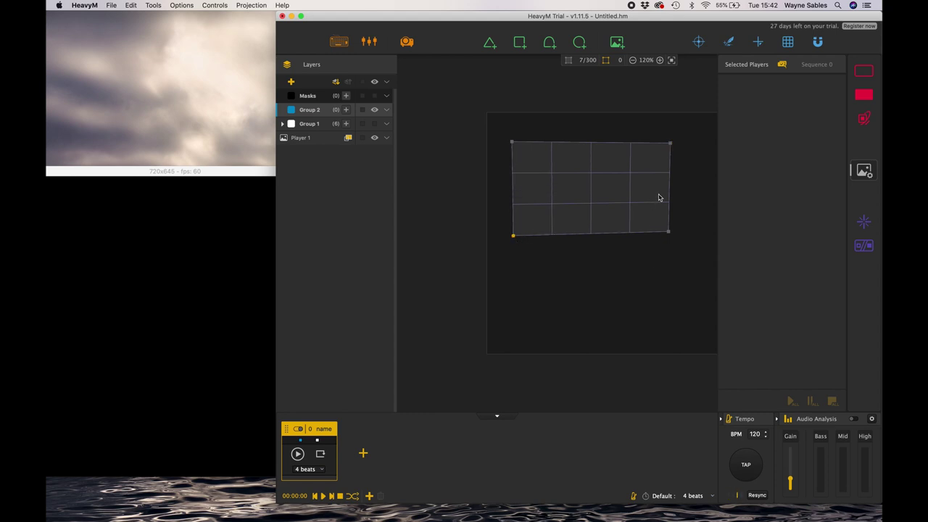
click(633, 192)
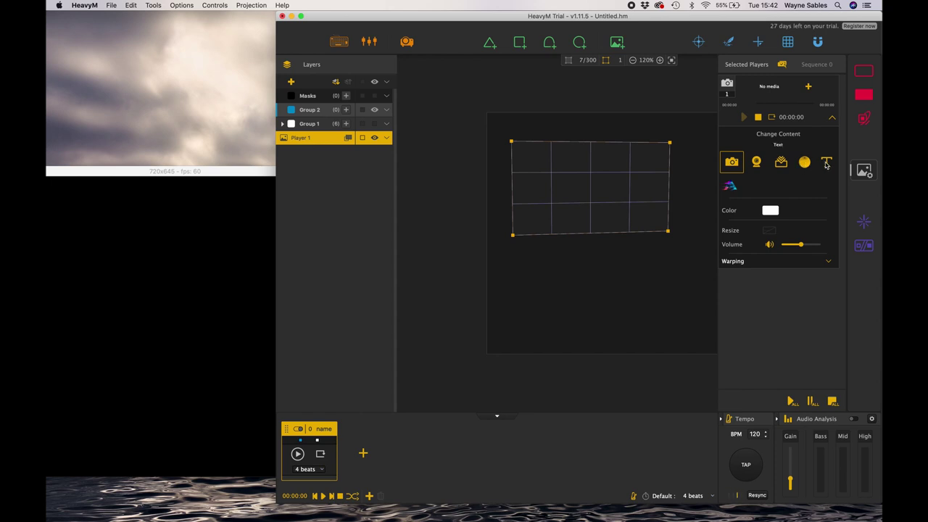
click(829, 263)
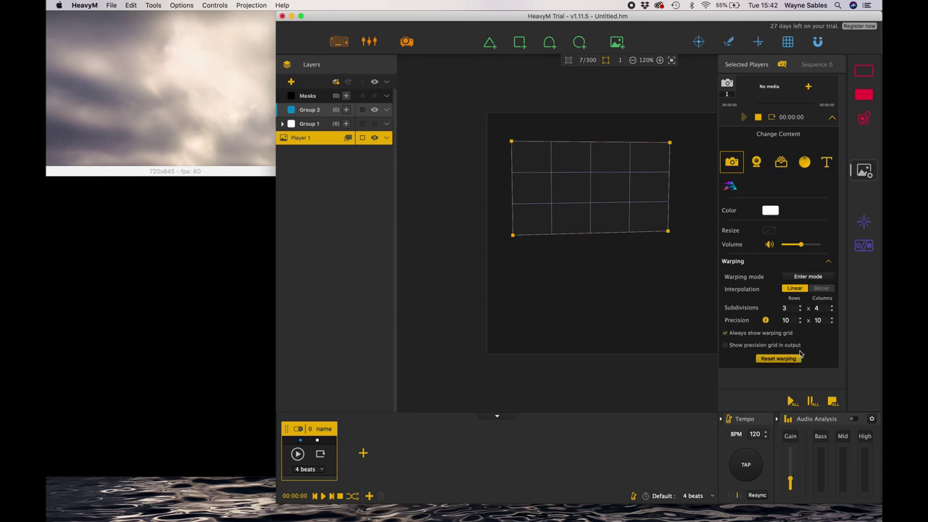
click(829, 261)
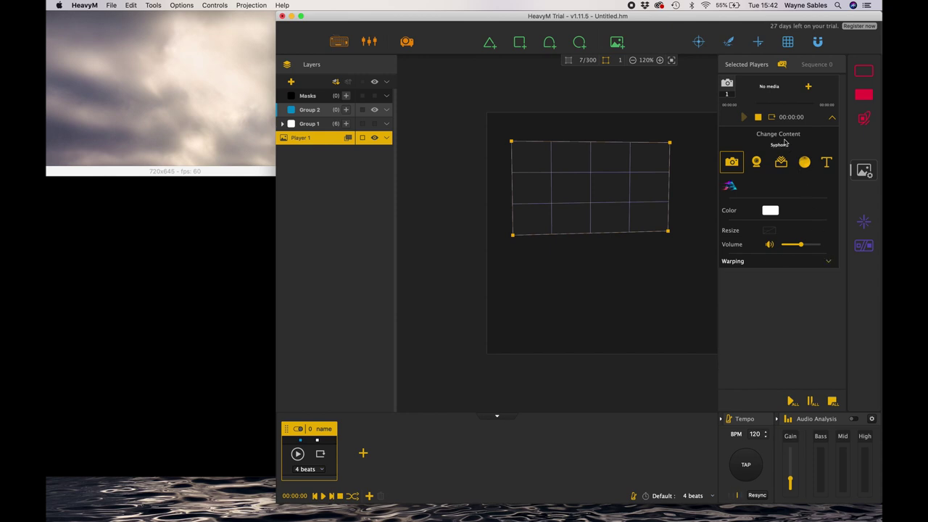
- Load Alone.mp4 from the Desktop into Player 1, start playback and dismiss the display-modes notice
click(808, 87)
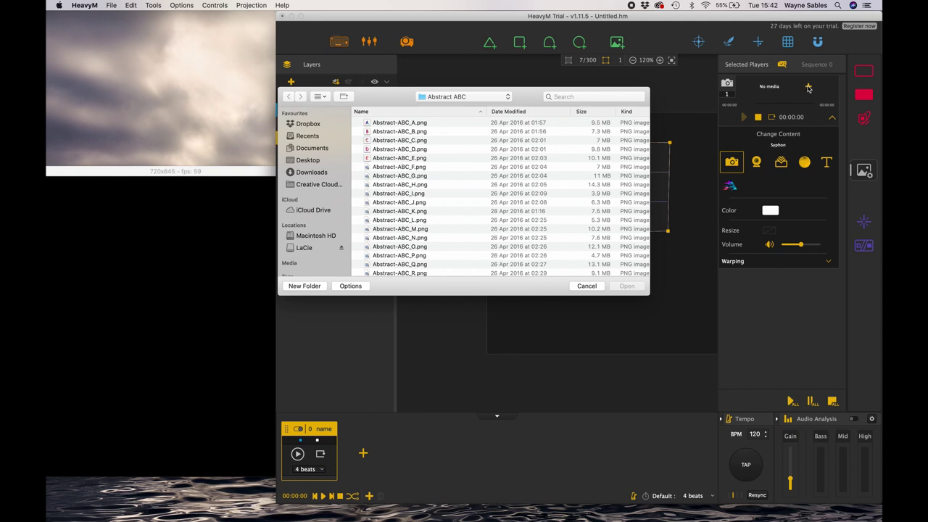
click(309, 160)
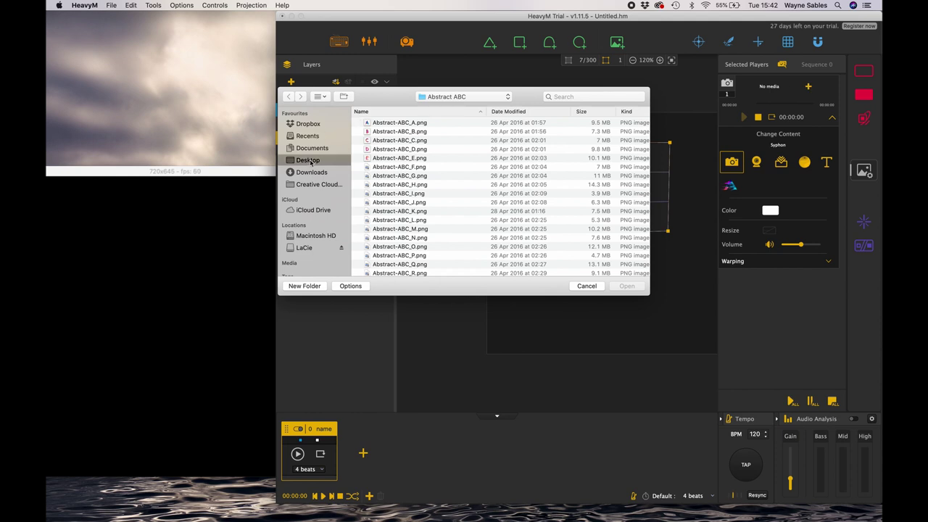
double_click(380, 132)
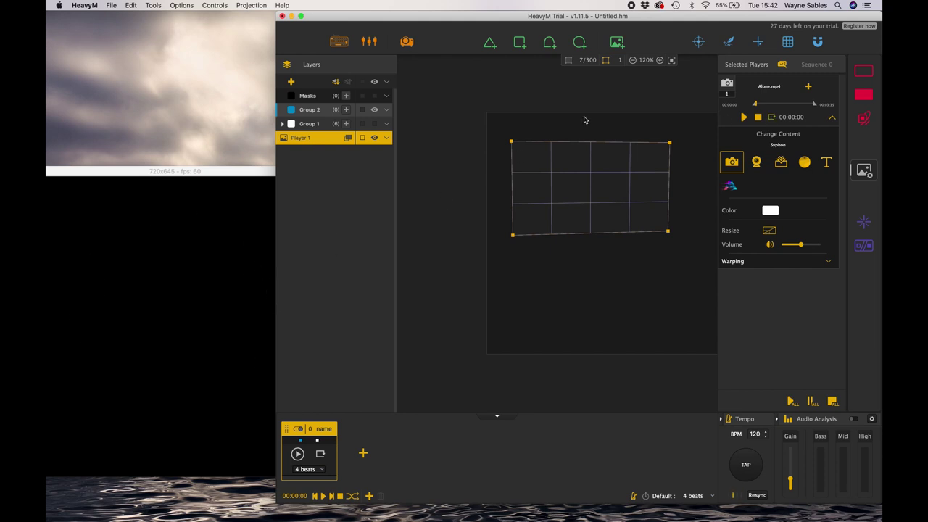
click(743, 117)
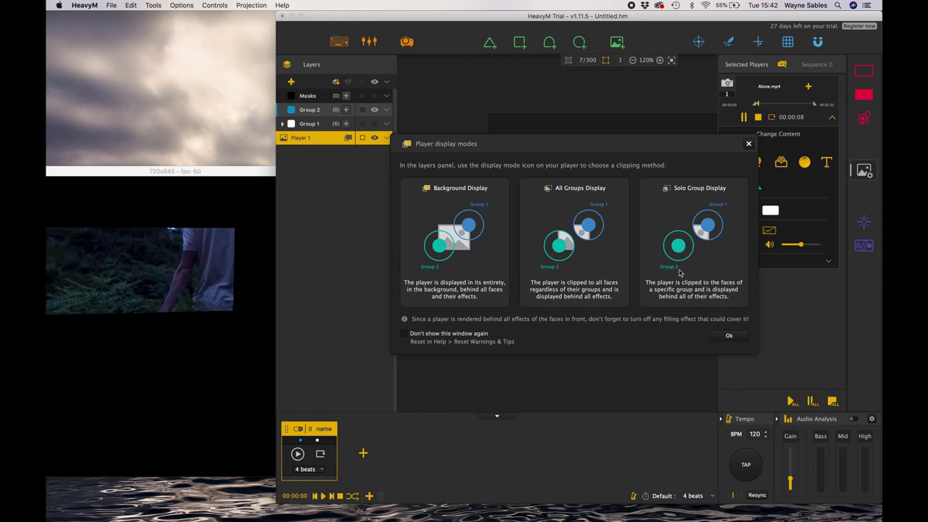
click(729, 336)
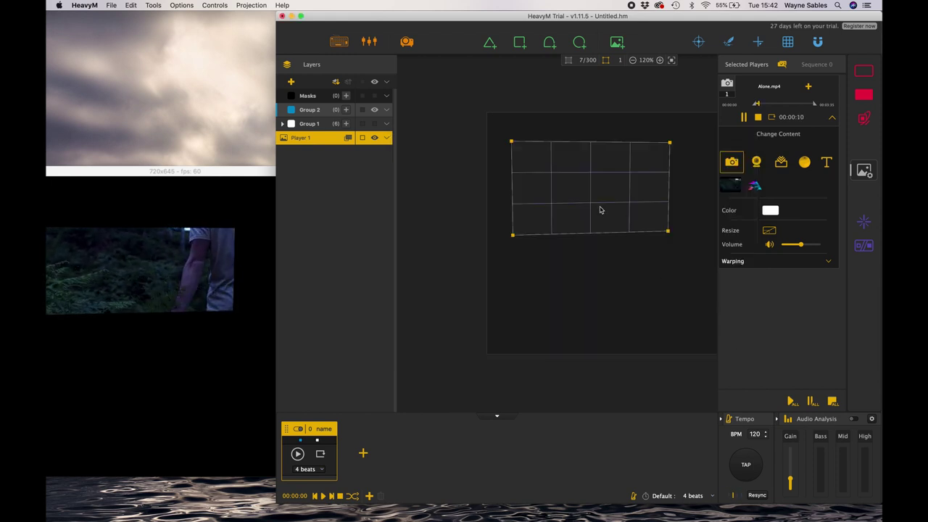
- Move the projection window aside and stretch Player 1's left corners to the canvas top and bottom
click(212, 171)
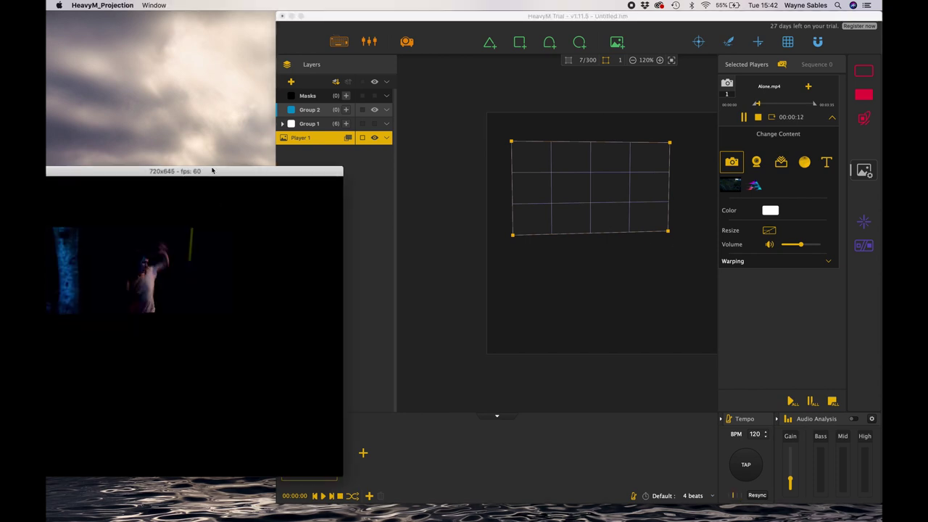
drag(211, 171, 258, 156)
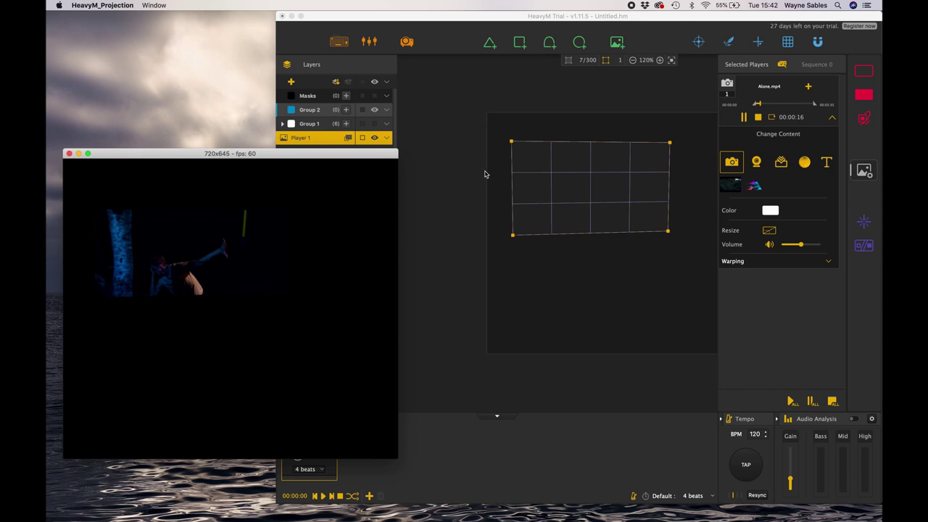
click(511, 145)
drag(510, 142, 490, 118)
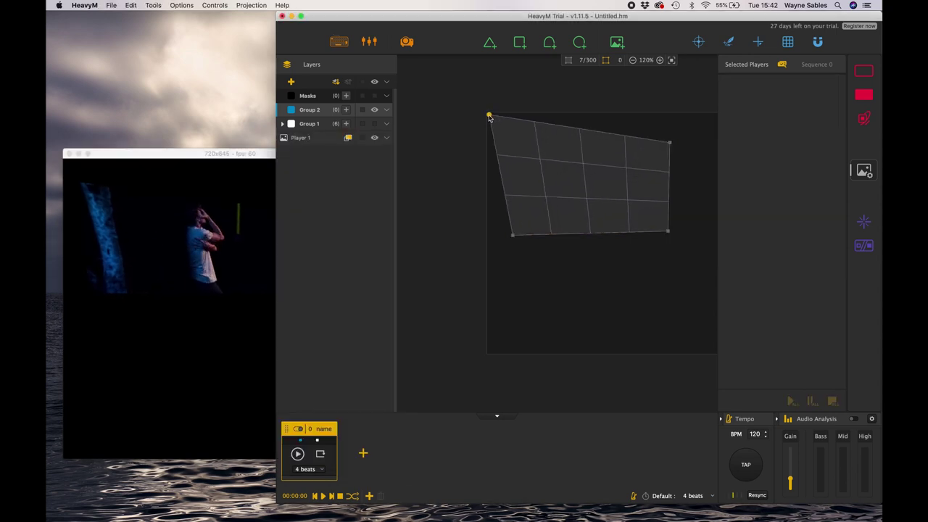
drag(511, 233, 486, 355)
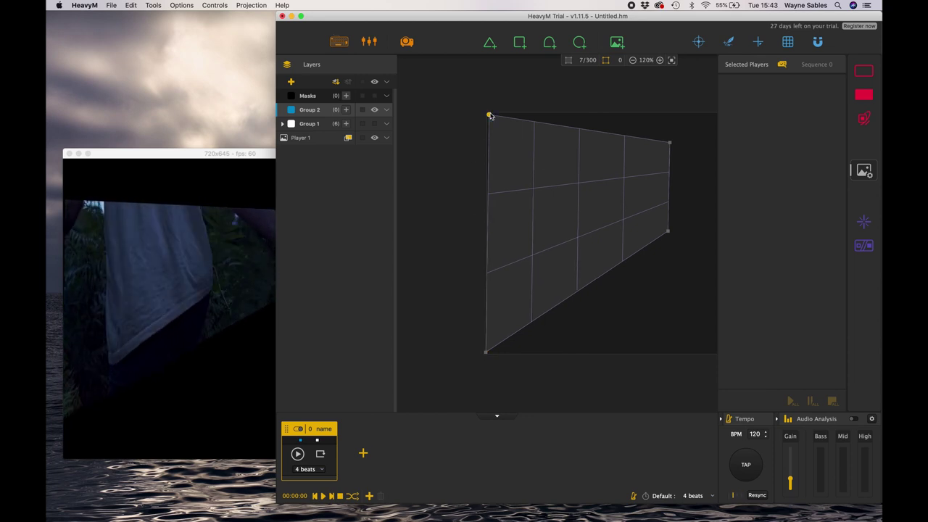
drag(491, 116, 488, 115)
- Pull Player 1's right corners inward so the quad tapers into a left wall
click(239, 269)
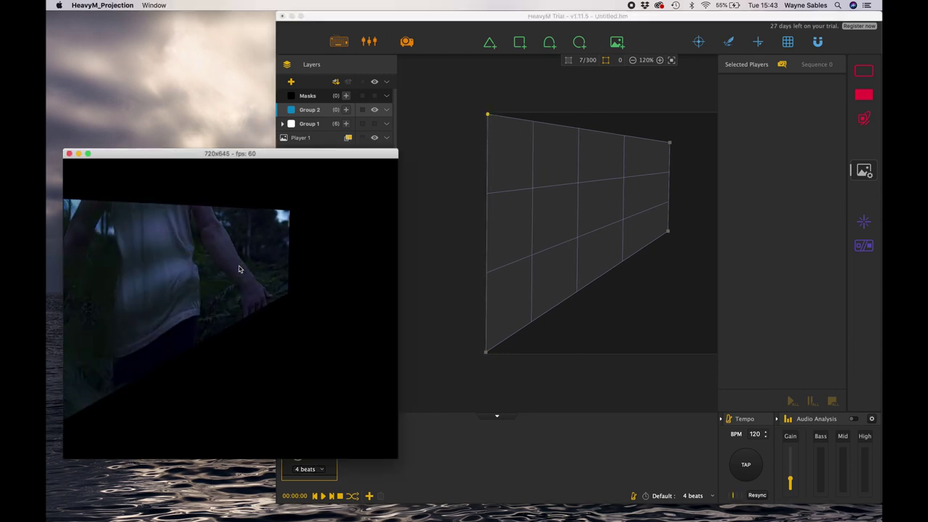
scroll(512, 210, down, 1)
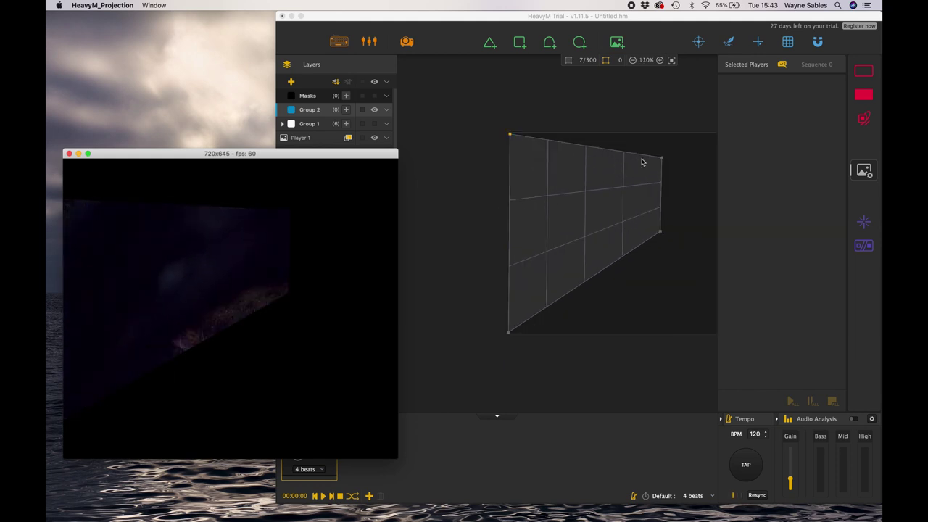
drag(659, 160, 626, 162)
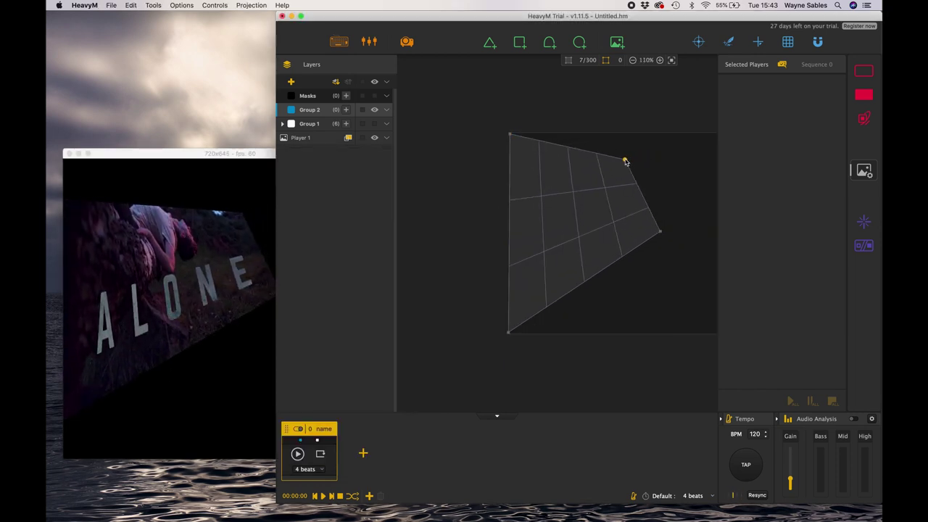
drag(666, 231, 622, 274)
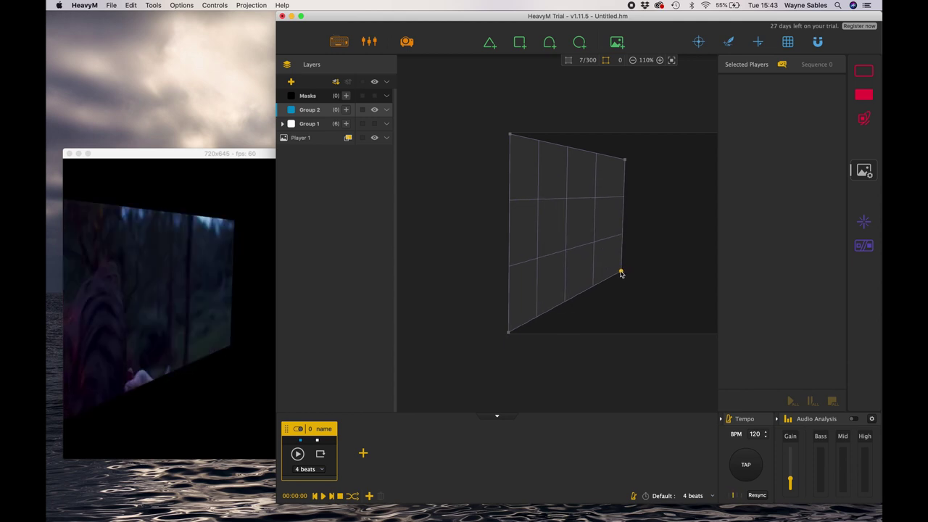
drag(626, 163, 627, 166)
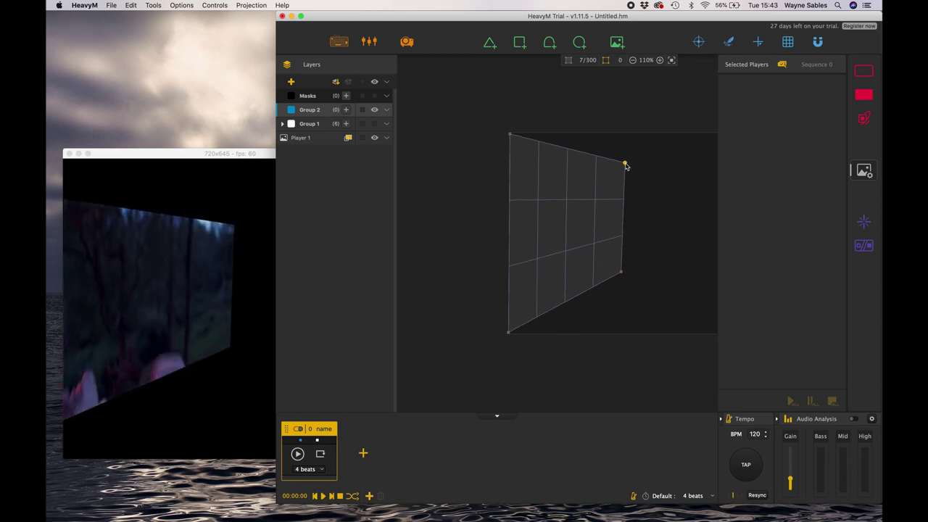
scroll(653, 197, down, 3)
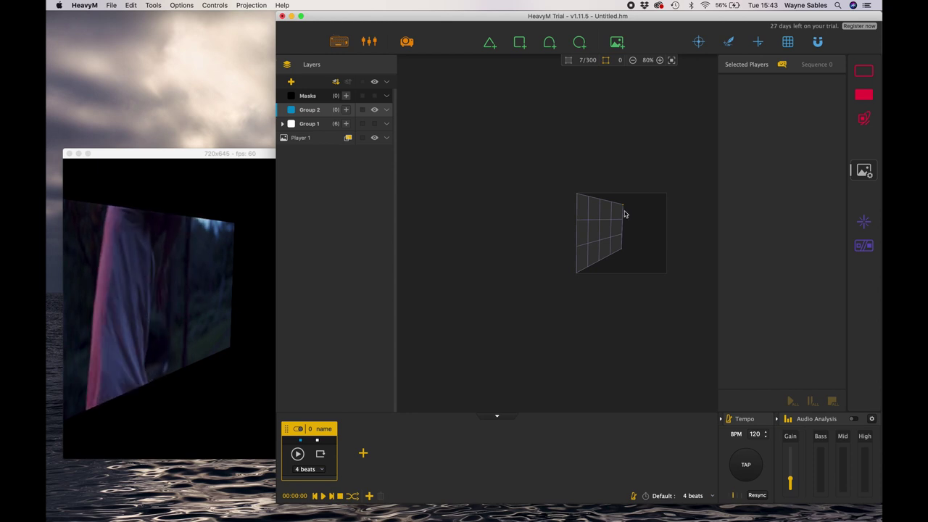
- Duplicate Player 1 as Player 2 and drag its corners to form the right wall
click(607, 228)
key(super+d)
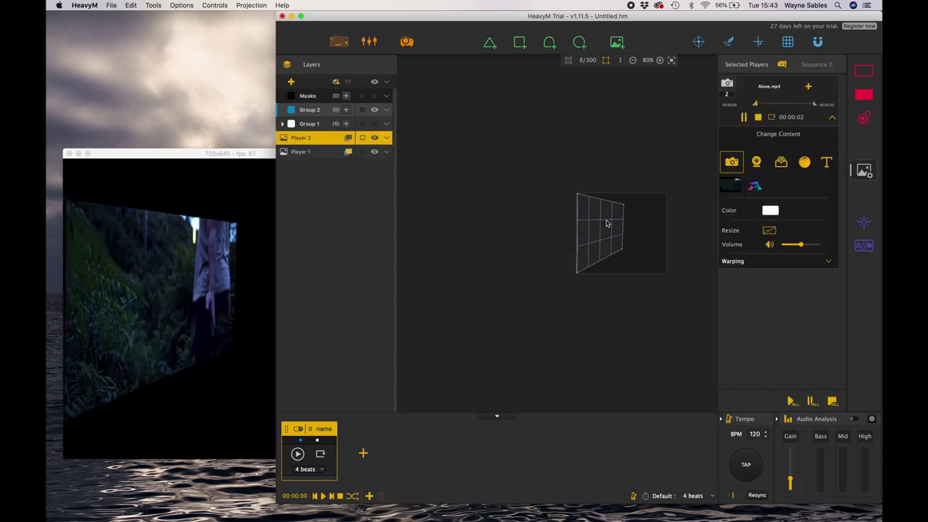
drag(578, 195, 667, 194)
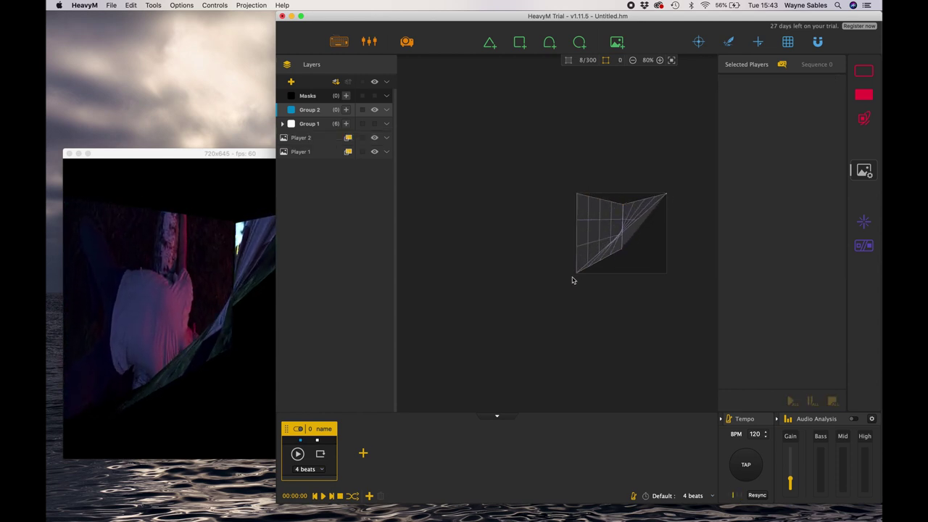
drag(622, 253, 667, 276)
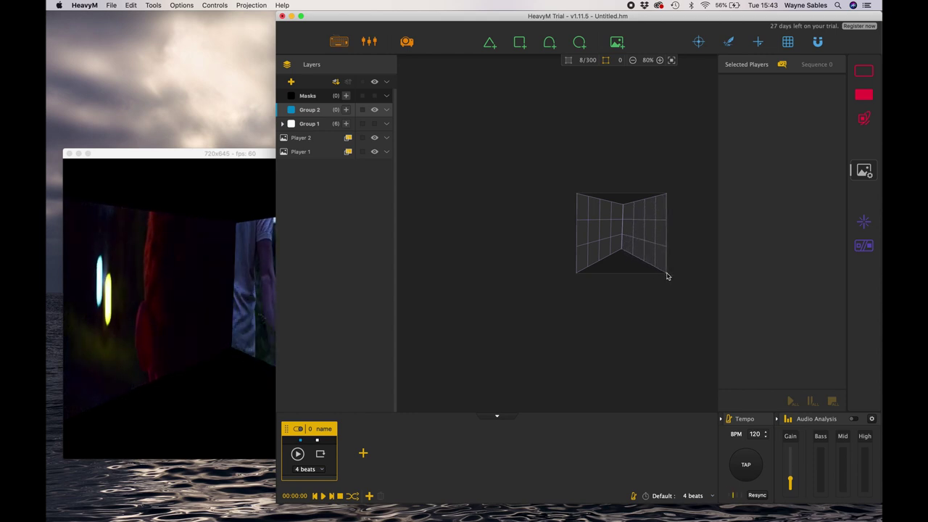
click(221, 371)
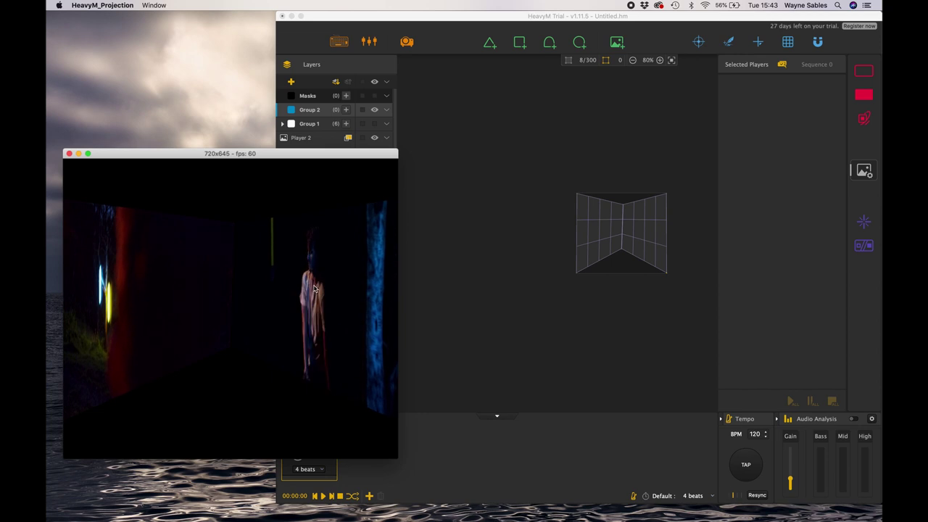
click(644, 243)
click(244, 290)
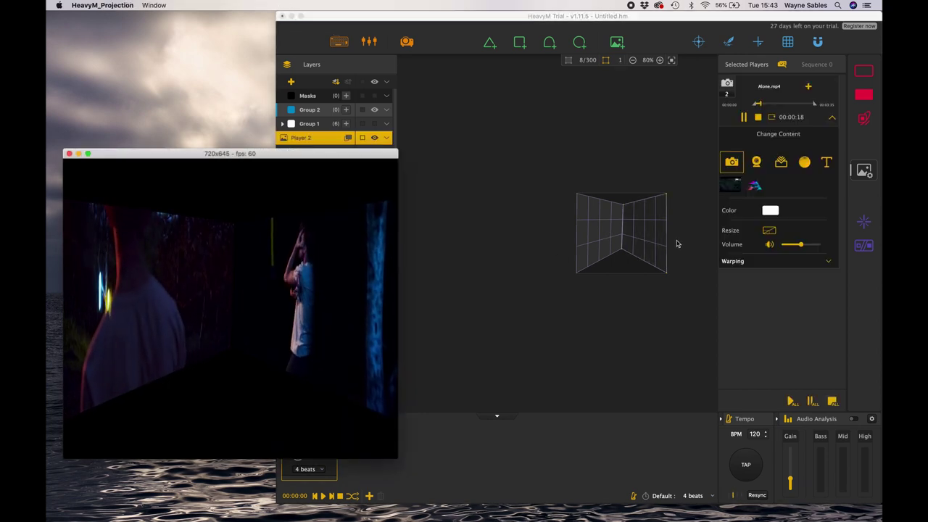
mouse_move(655, 244)
mouse_down()
mouse_move(658, 286)
mouse_move(659, 244)
mouse_up()
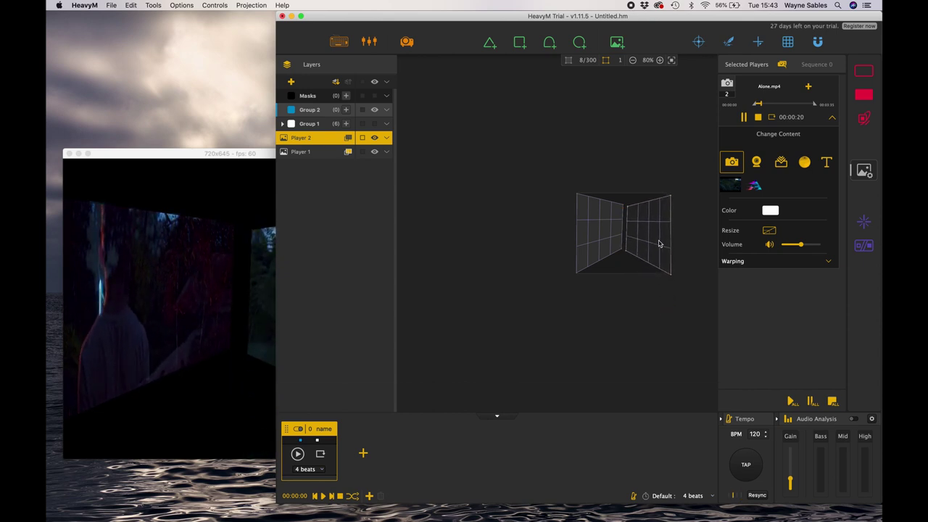
- Copy the right wall into a new Player 3 and move it down-left toward the floor
key(super+d)
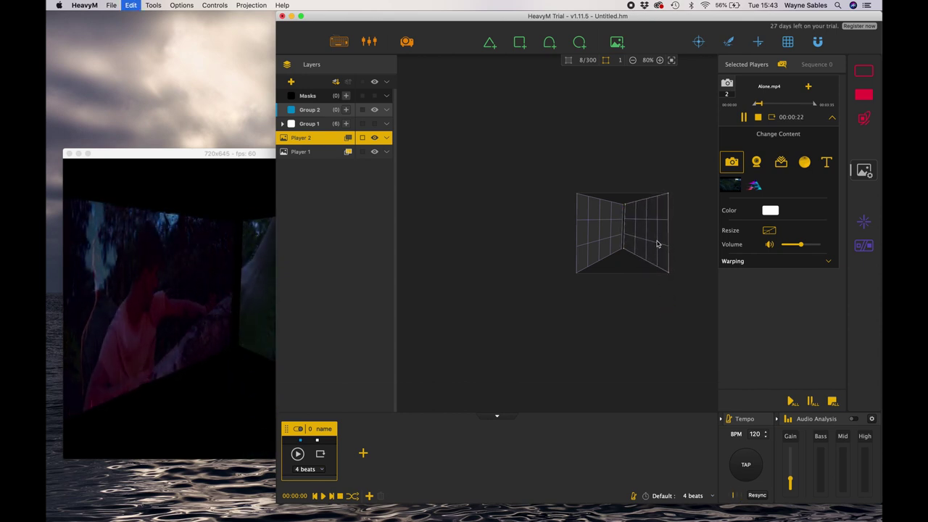
key(super+v)
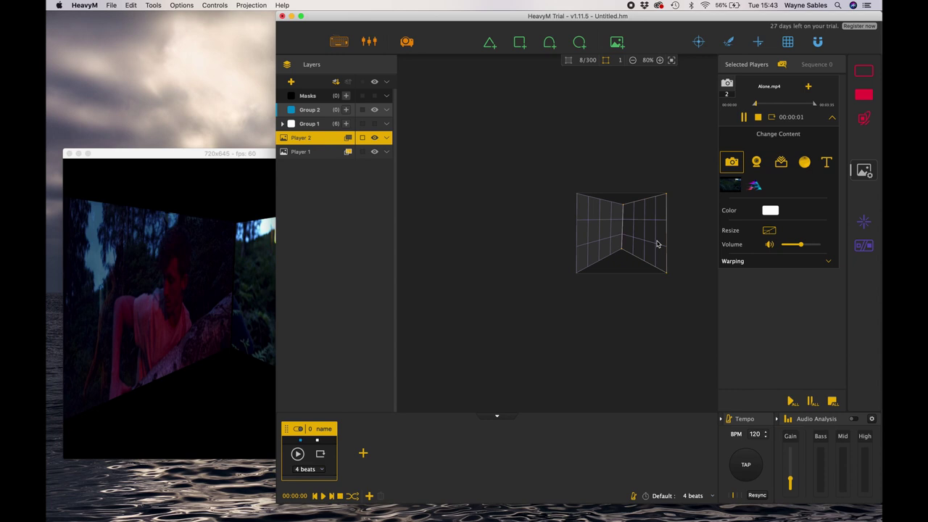
drag(658, 244, 578, 273)
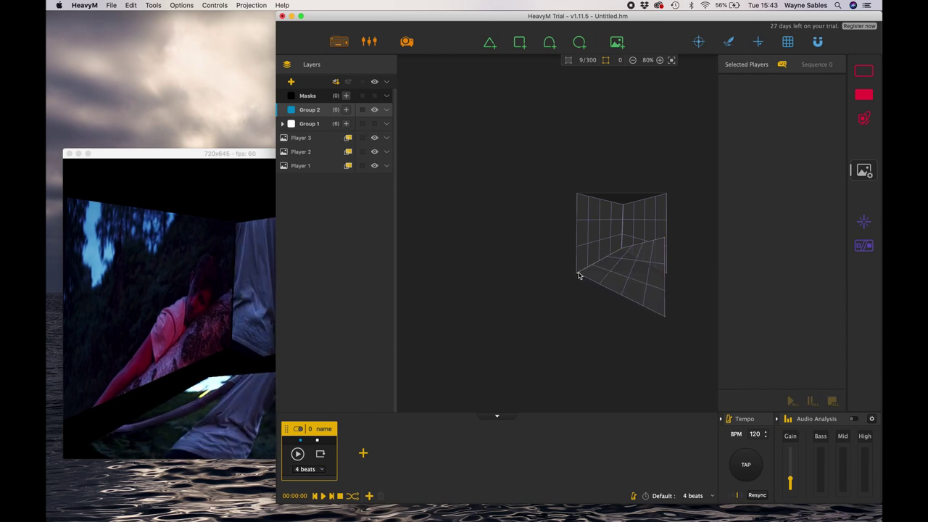
- Raise Player 2's right edge slightly, then pull Player 3's floor quad up under the walls
click(666, 244)
drag(665, 248, 665, 241)
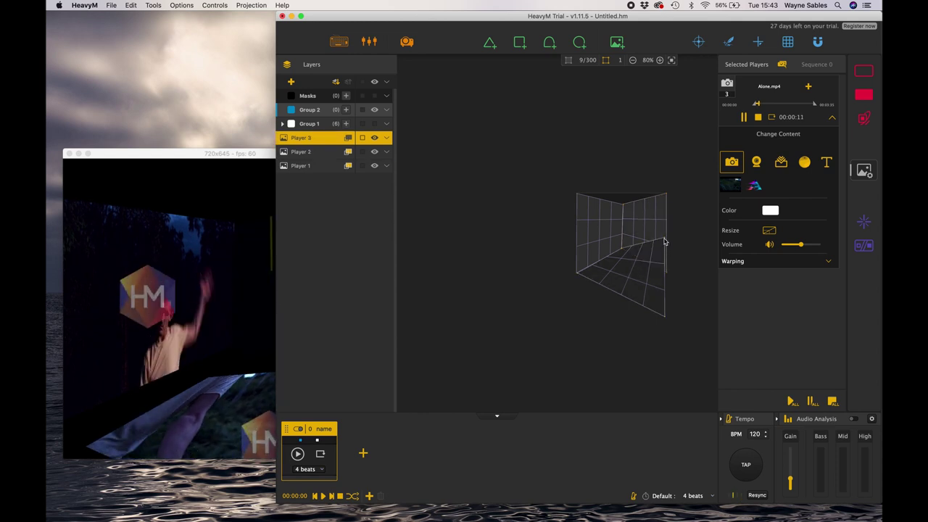
click(663, 263)
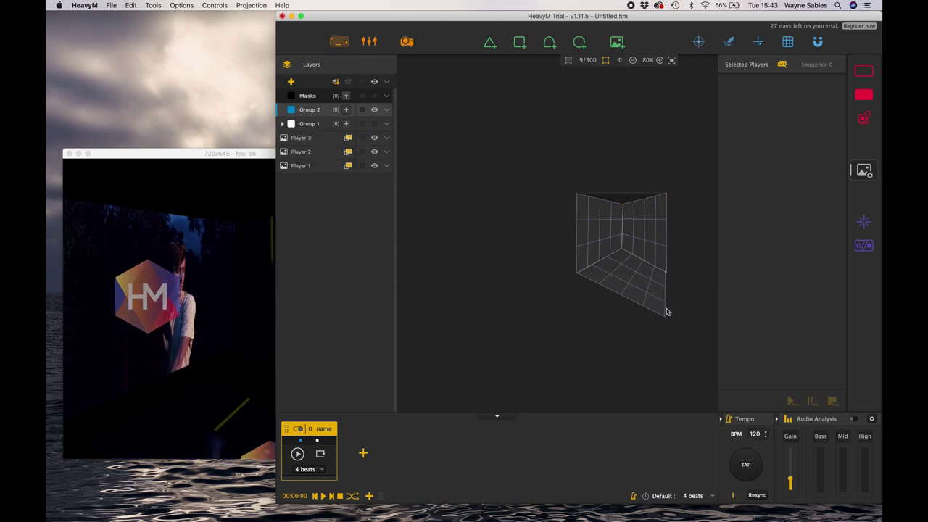
mouse_move(664, 313)
mouse_down()
mouse_move(654, 296)
mouse_move(663, 319)
mouse_up()
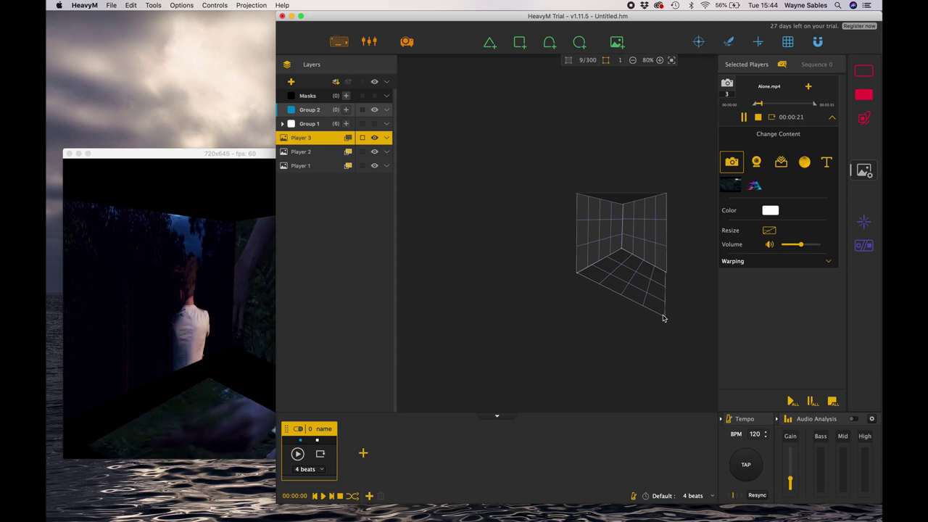
- Check the output and shift the floor quad slightly right and up beneath both walls
click(538, 297)
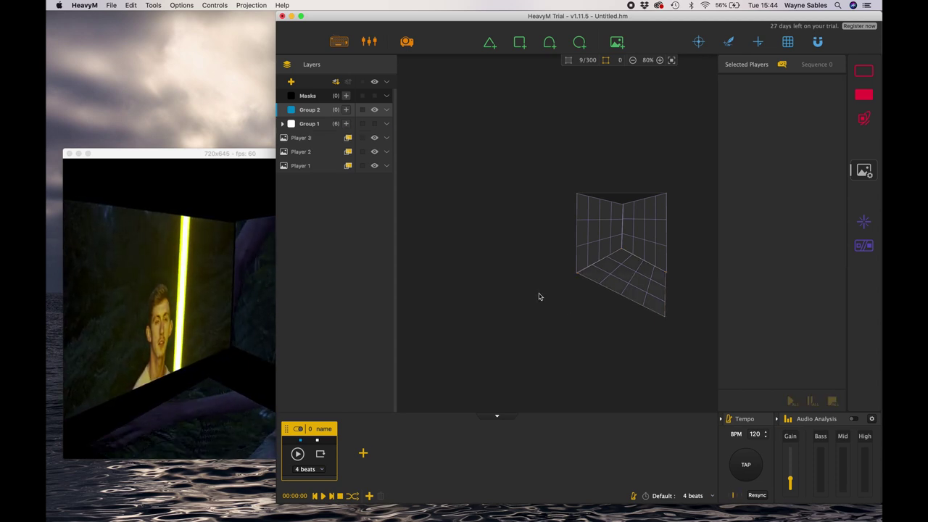
click(213, 389)
click(639, 282)
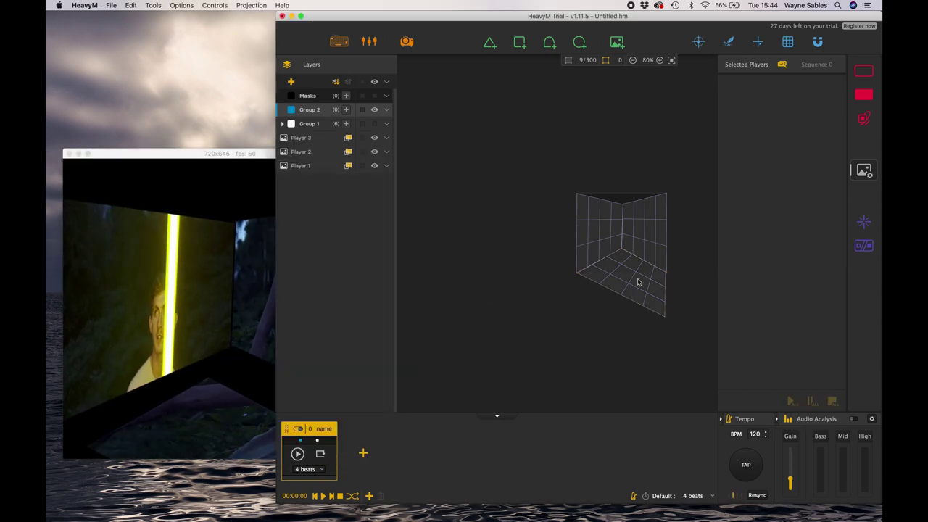
mouse_move(639, 282)
mouse_down()
mouse_move(642, 275)
mouse_move(639, 282)
mouse_up()
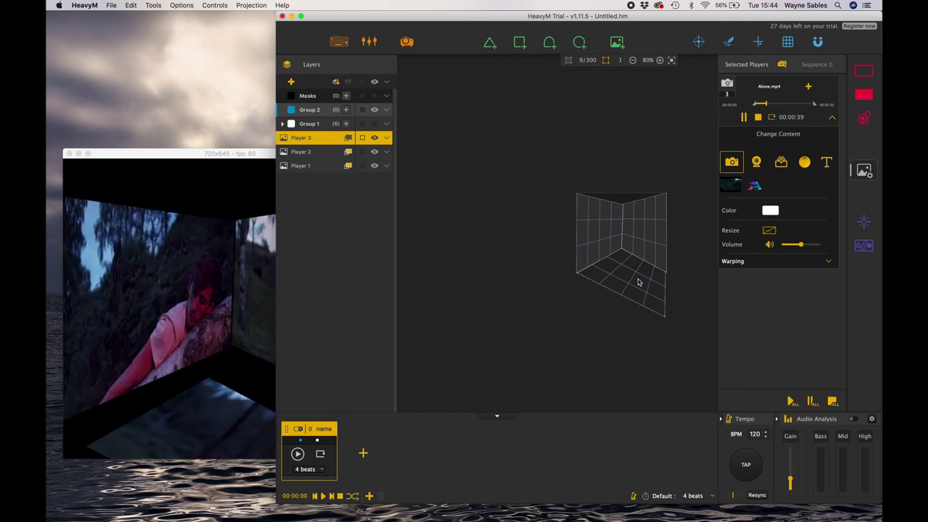
- Duplicate the floor as Player 4, move it above the walls and pin its left corner to the wall top
key(super+d)
drag(636, 283, 665, 196)
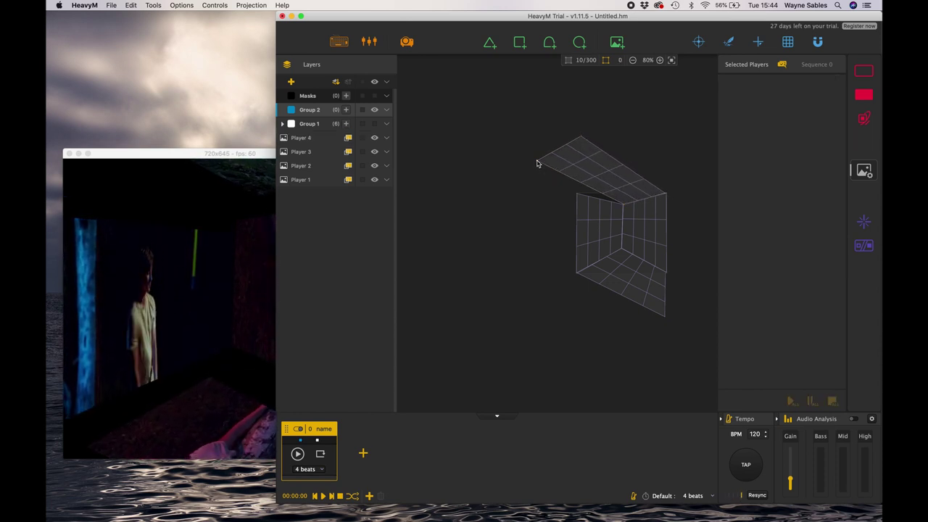
drag(537, 161, 580, 197)
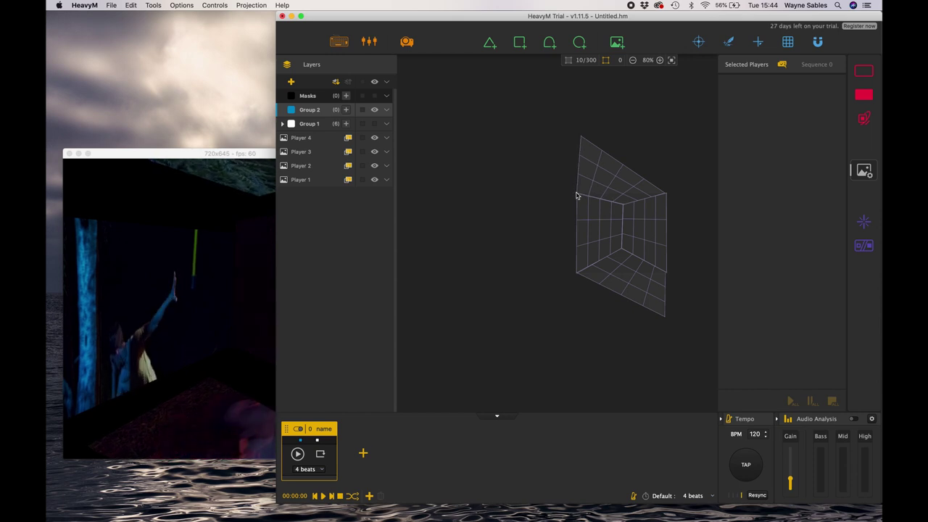
- Select the floor Player 3 and try green and magenta tints, leaving its colour white
click(197, 328)
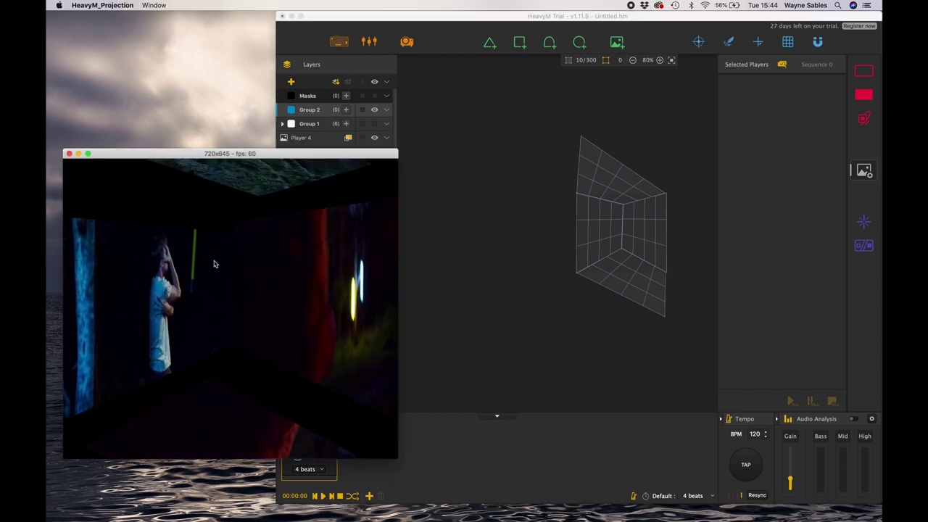
click(624, 225)
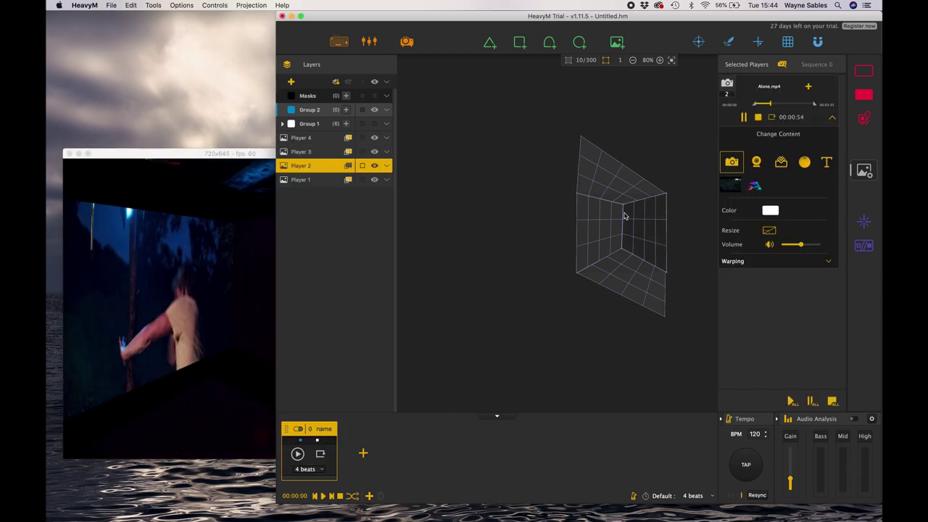
click(603, 224)
click(606, 182)
click(622, 268)
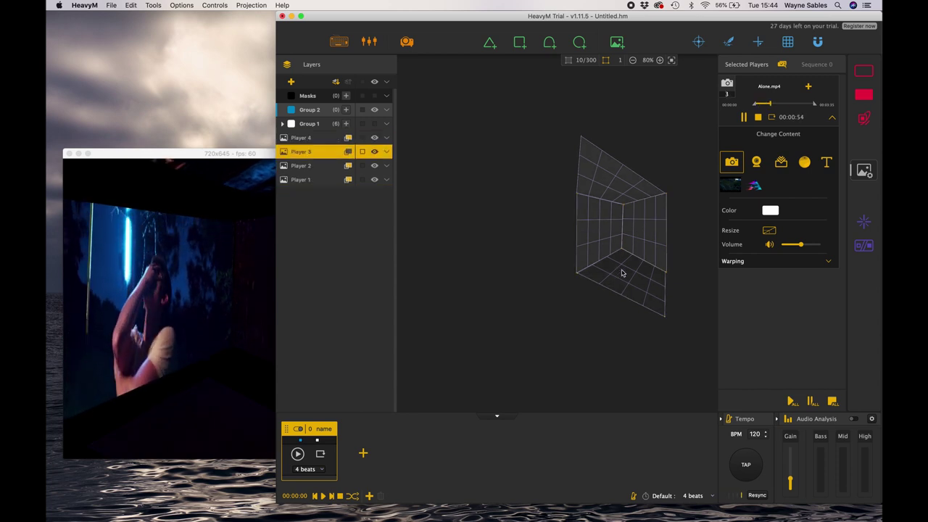
click(732, 163)
click(770, 211)
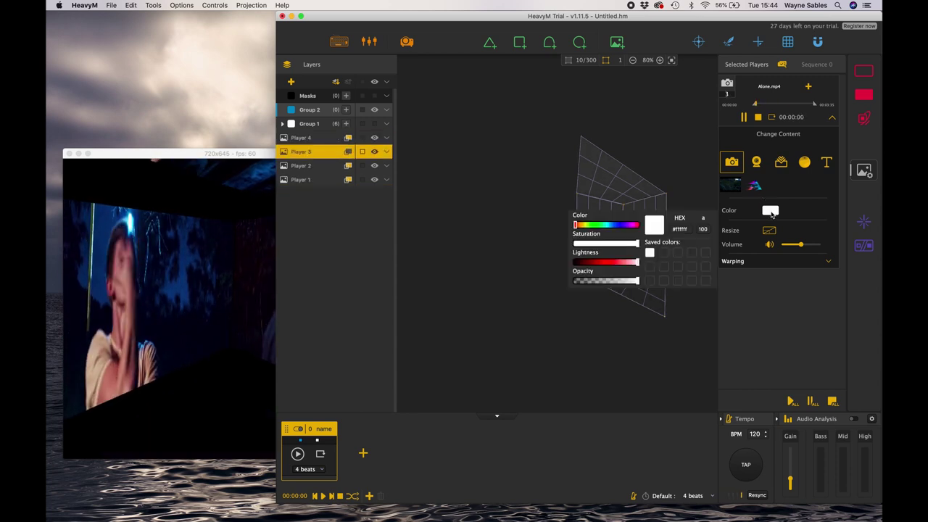
click(600, 225)
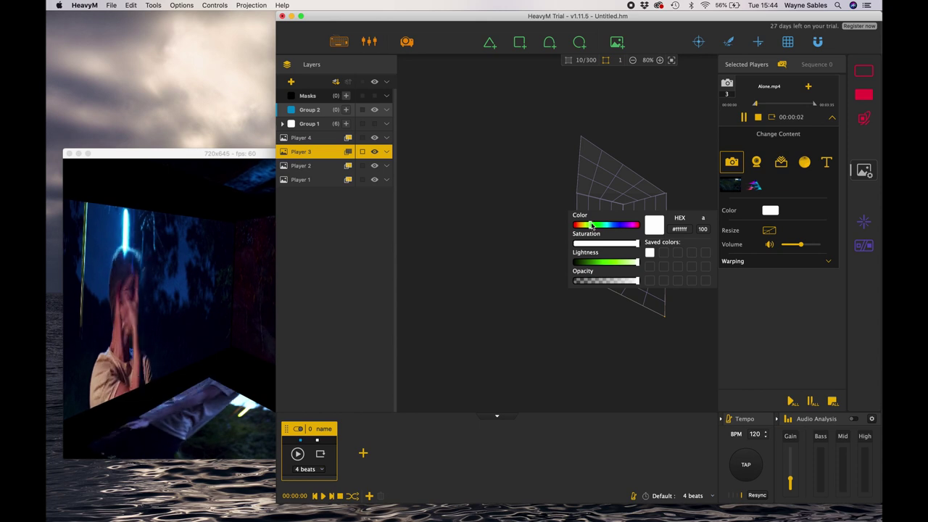
click(630, 225)
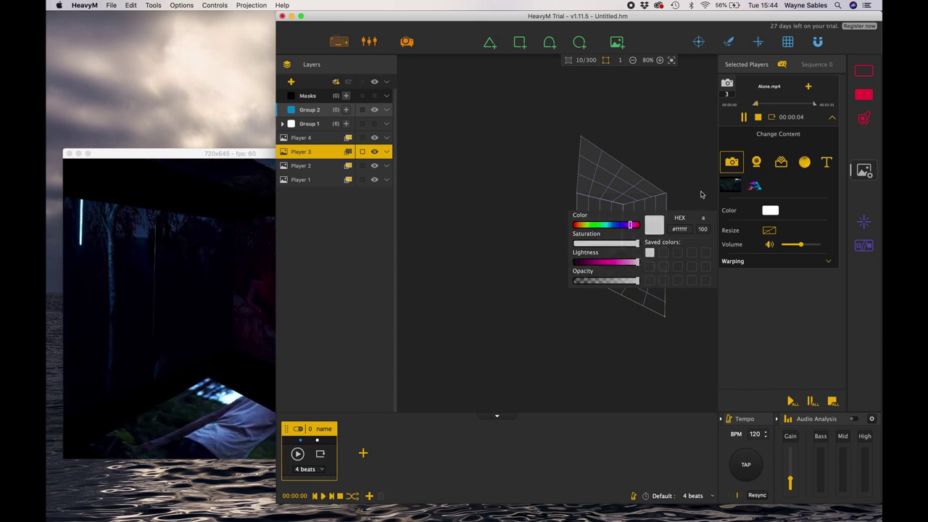
click(747, 217)
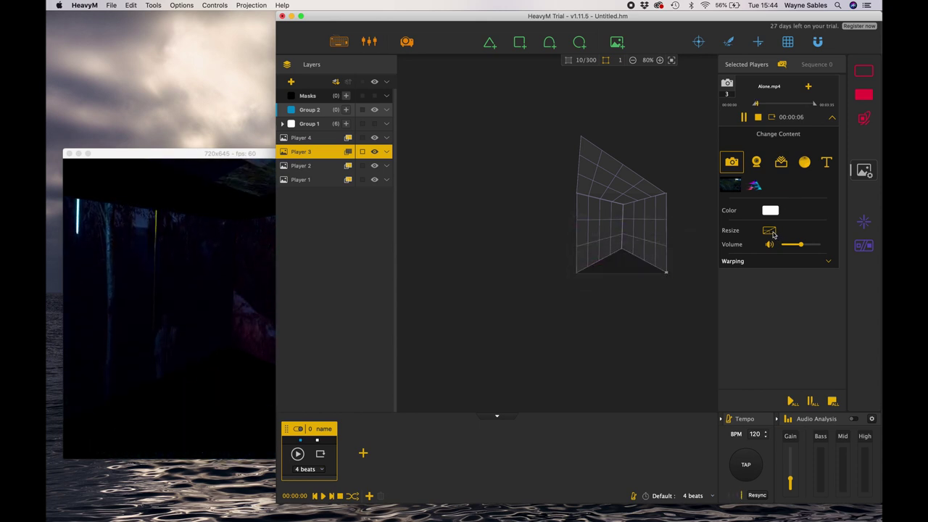
- Reset Player 4's ceiling warp with Resize, then select Players 1 and 2 and view the output
click(663, 267)
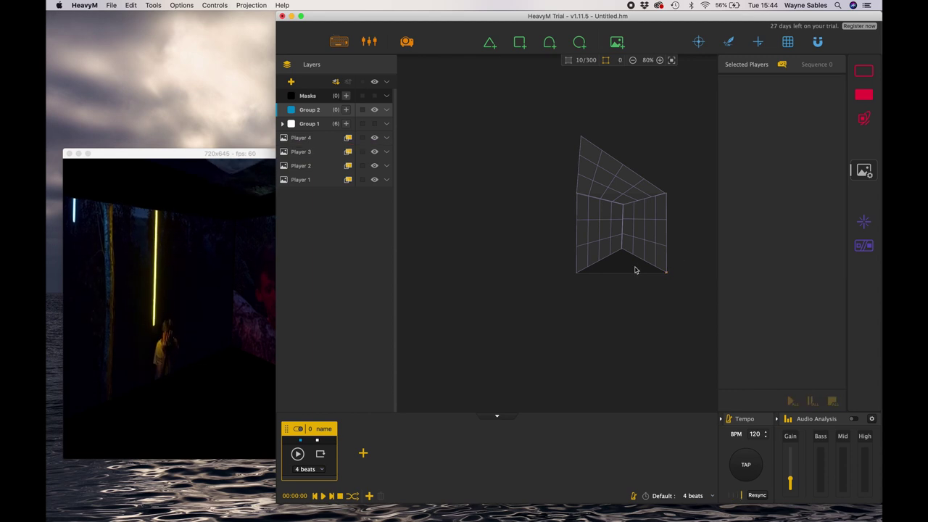
click(251, 362)
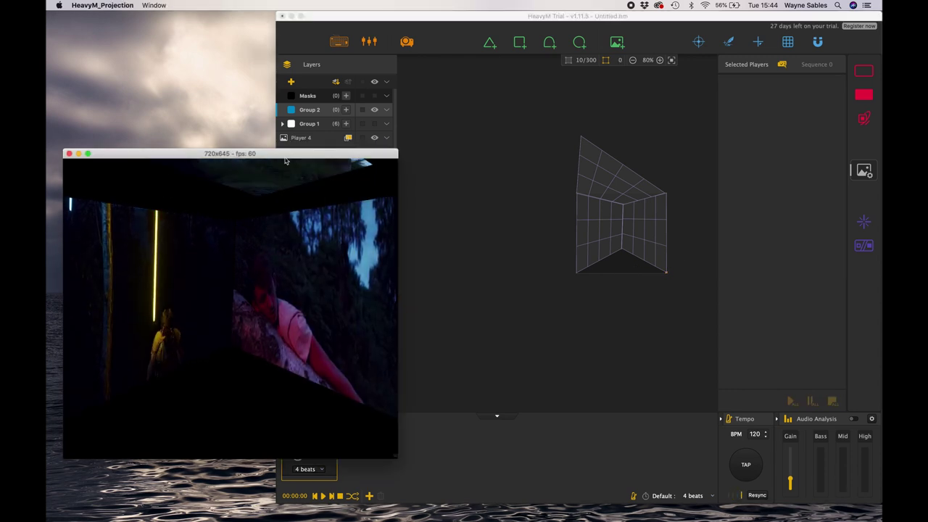
click(624, 184)
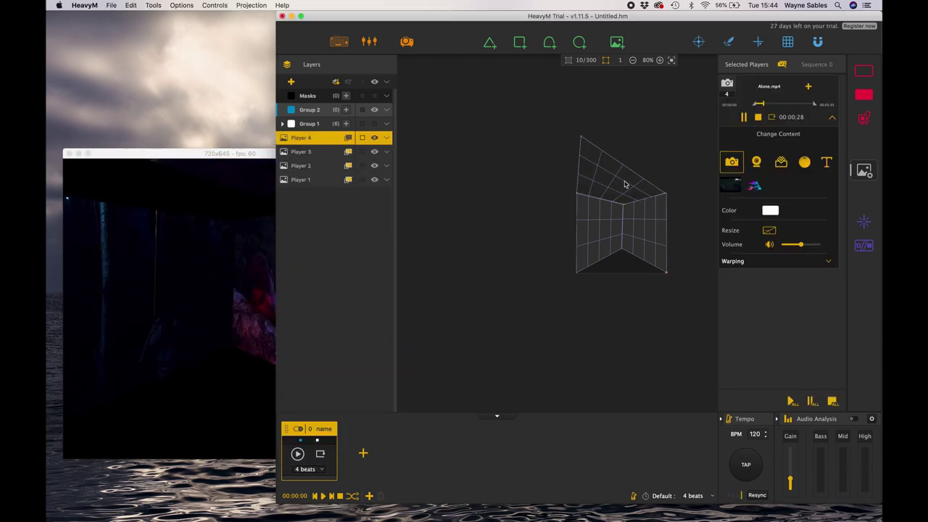
click(773, 234)
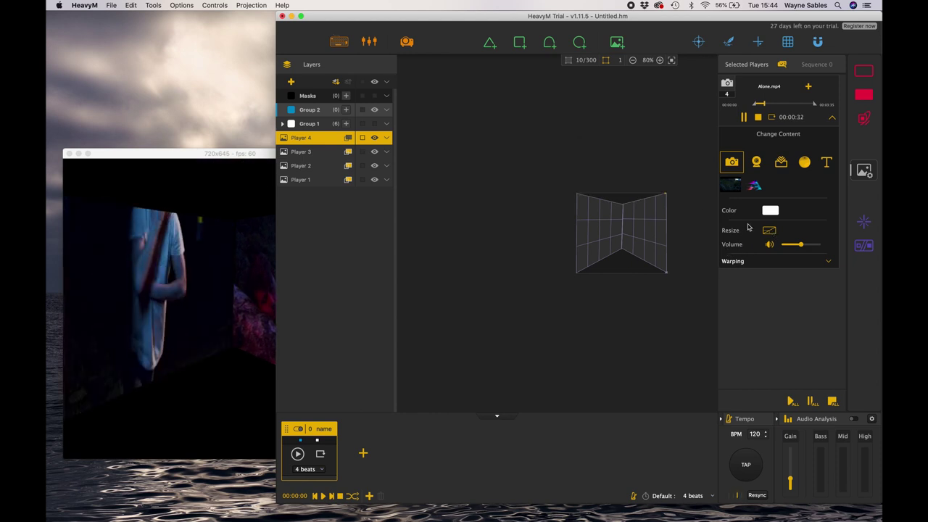
click(602, 249)
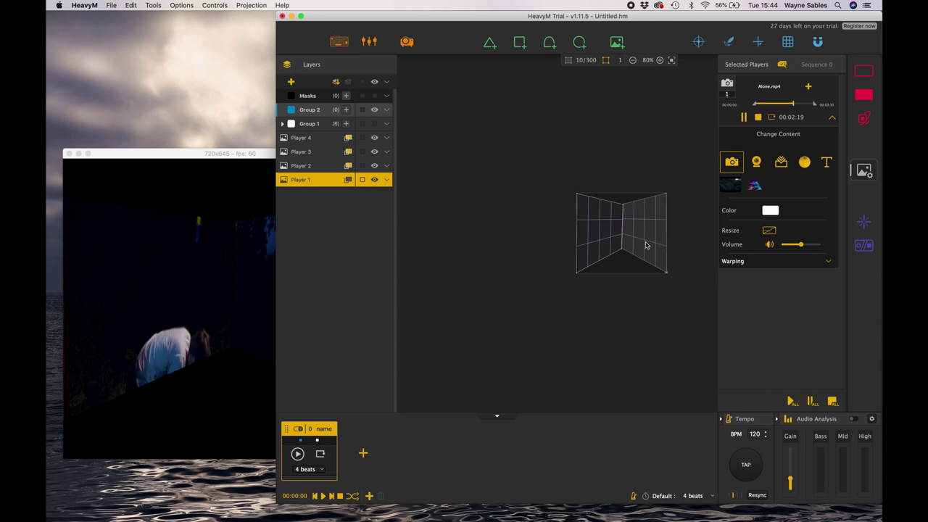
click(647, 244)
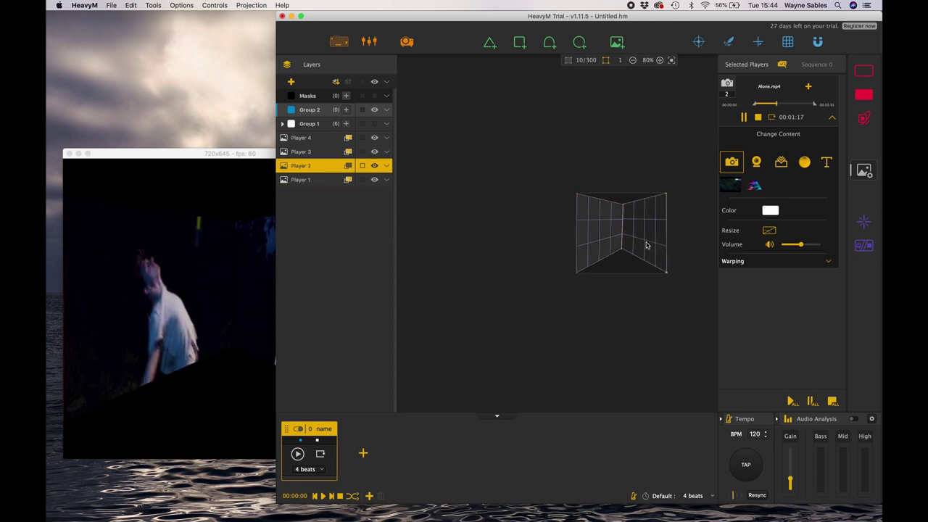
click(244, 320)
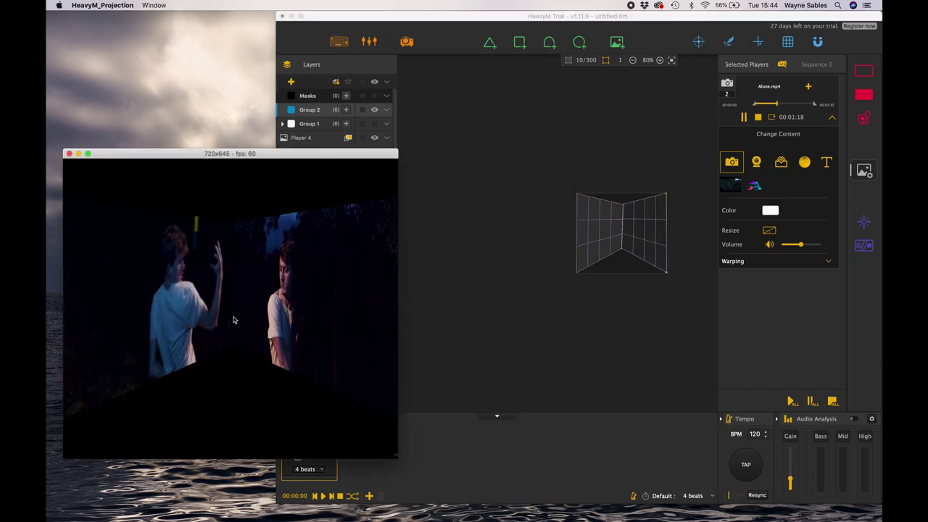